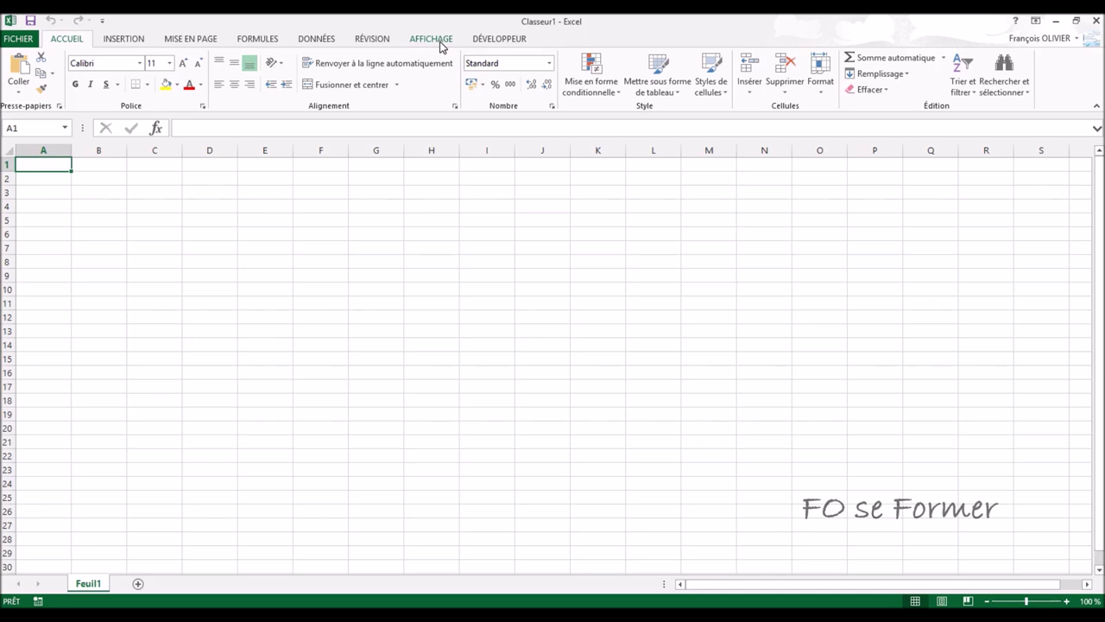
- Choose Enregistrer une macro from the Macros menu on the Affichage tab
{"action": "left_click", "coordinate": [440, 41]}
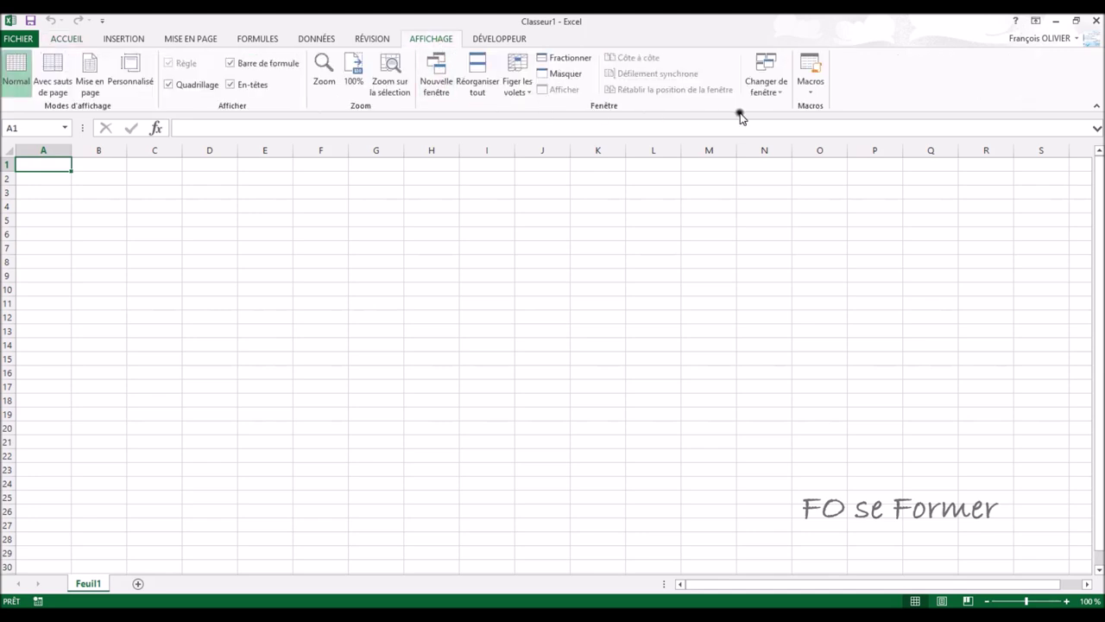
{"action": "left_click", "coordinate": [819, 90]}
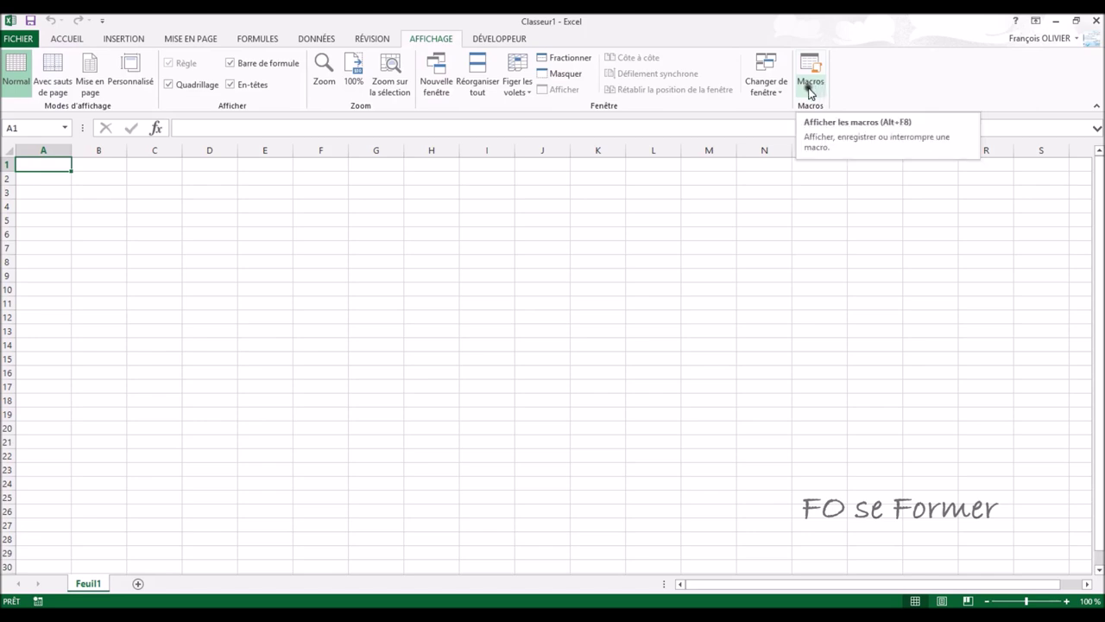
{"action": "left_click", "coordinate": [815, 91]}
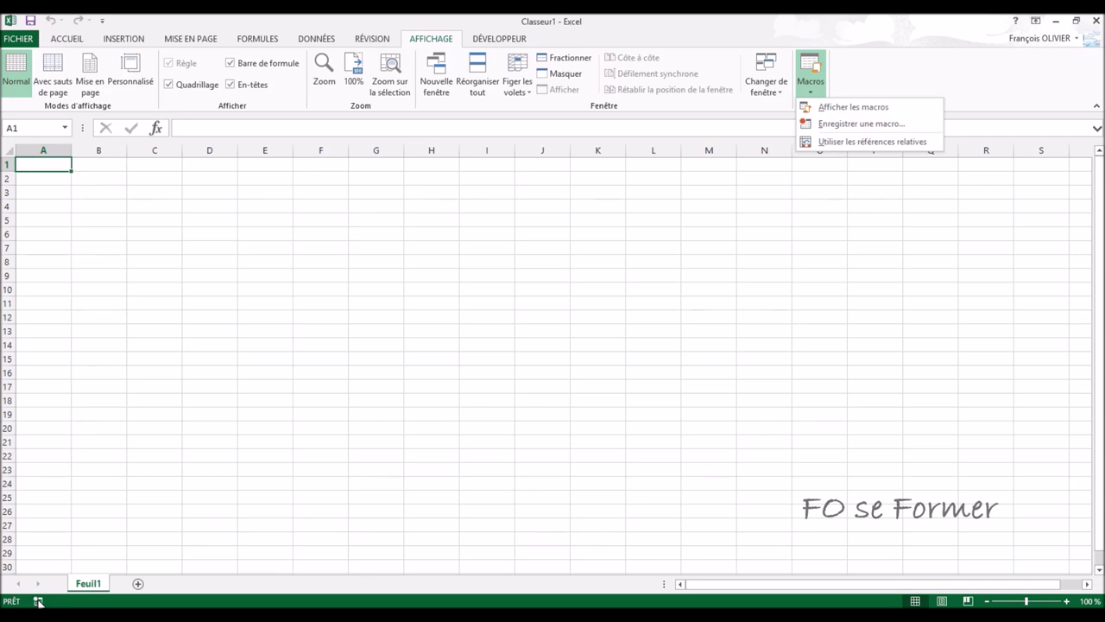
{"action": "left_click", "coordinate": [38, 601]}
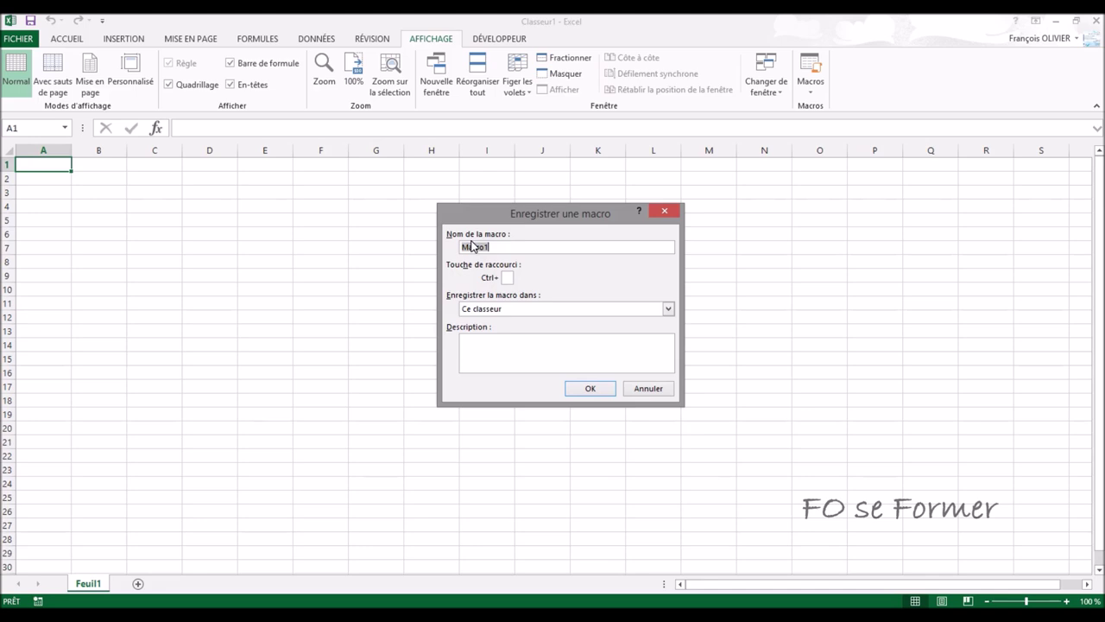
- Name the macro Tableau and assign it the Ctrl+Shift+W shortcut
{"action": "type", "text": "Tableau"}
{"action": "left_click", "coordinate": [510, 277]}
{"action": "left_click", "coordinate": [508, 278]}
{"action": "left_click", "coordinate": [549, 280]}
{"action": "type", "text": "M"}
- Store the macro in Ce classeur, describe it as 'Ma première macro', and start recording
{"action": "left_click", "coordinate": [543, 311]}
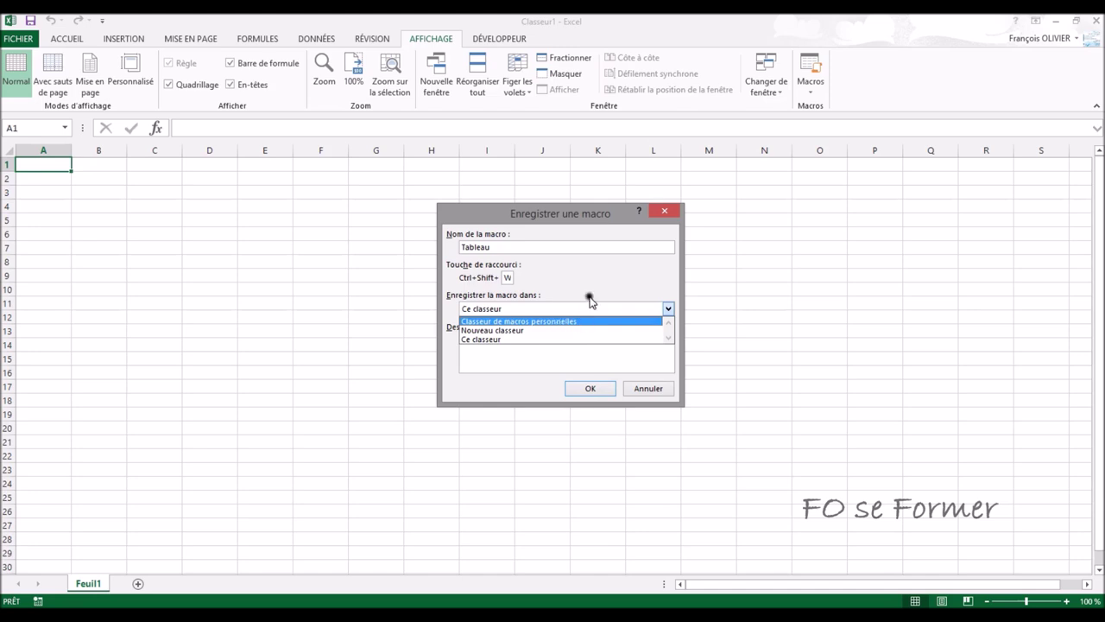
{"action": "left_click", "coordinate": [487, 339]}
{"action": "left_click", "coordinate": [487, 347]}
{"action": "type", "text": "Ma première macro"}
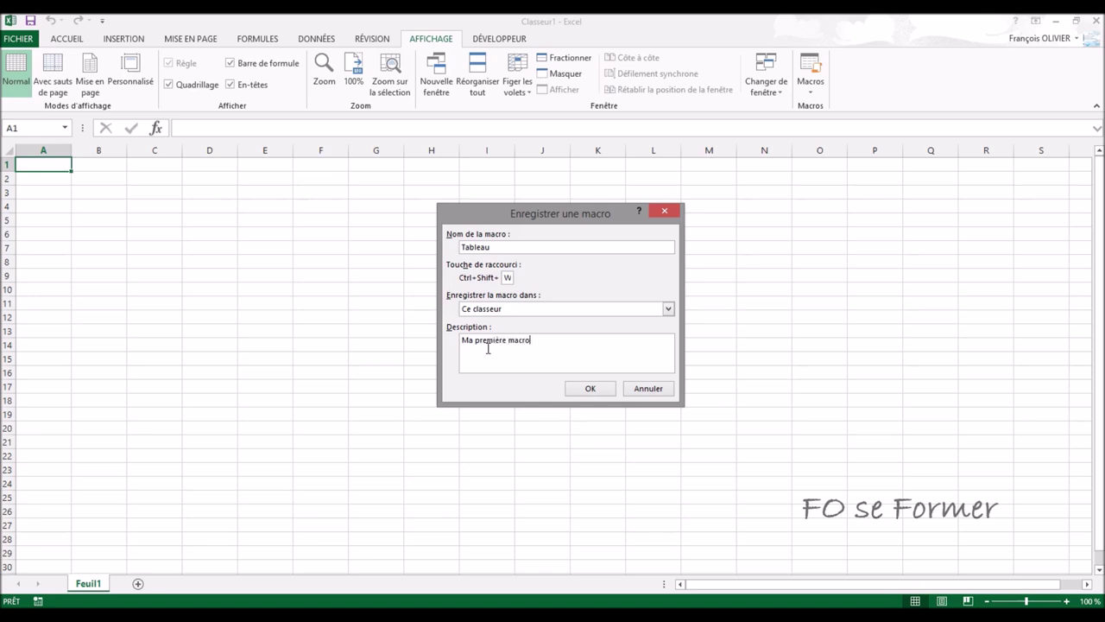
{"action": "left_click", "coordinate": [583, 388]}
{"action": "left_click", "coordinate": [585, 388]}
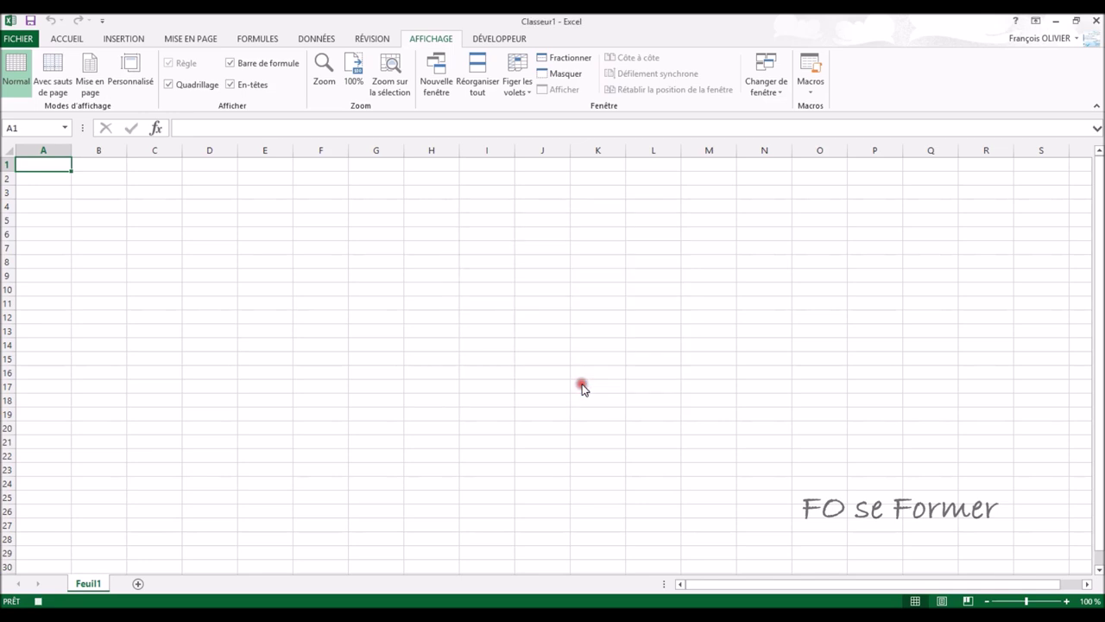
- Type the headers N° de salarié, Nom, Prénom and Service into A1:D1 and select them
{"action": "left_click", "coordinate": [67, 38]}
{"action": "left_click", "coordinate": [67, 39]}
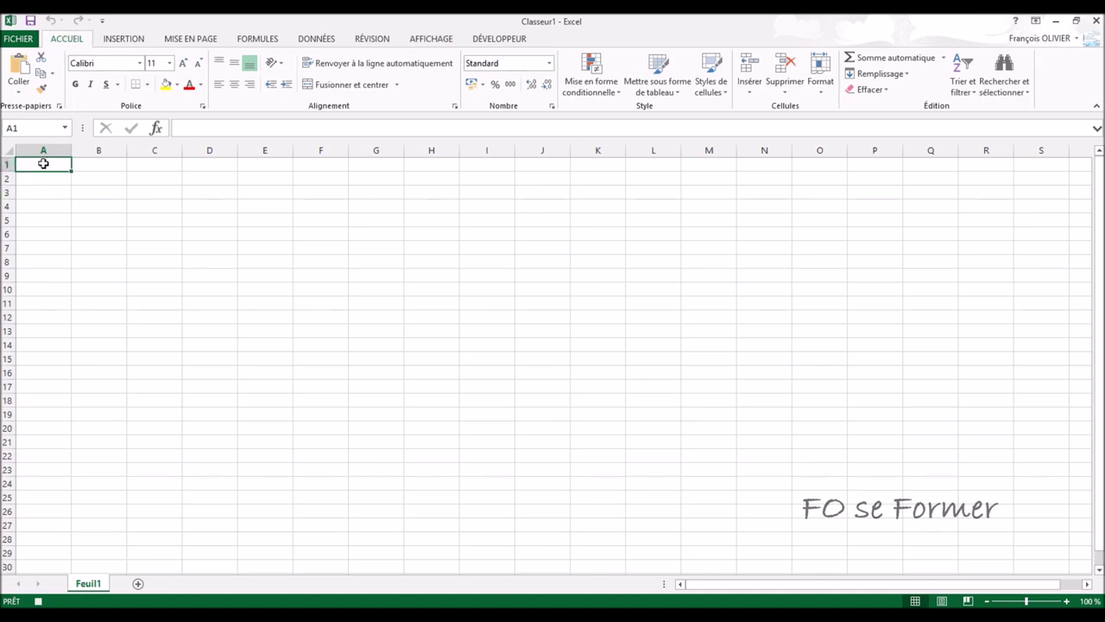
{"action": "type", "text": "N"}
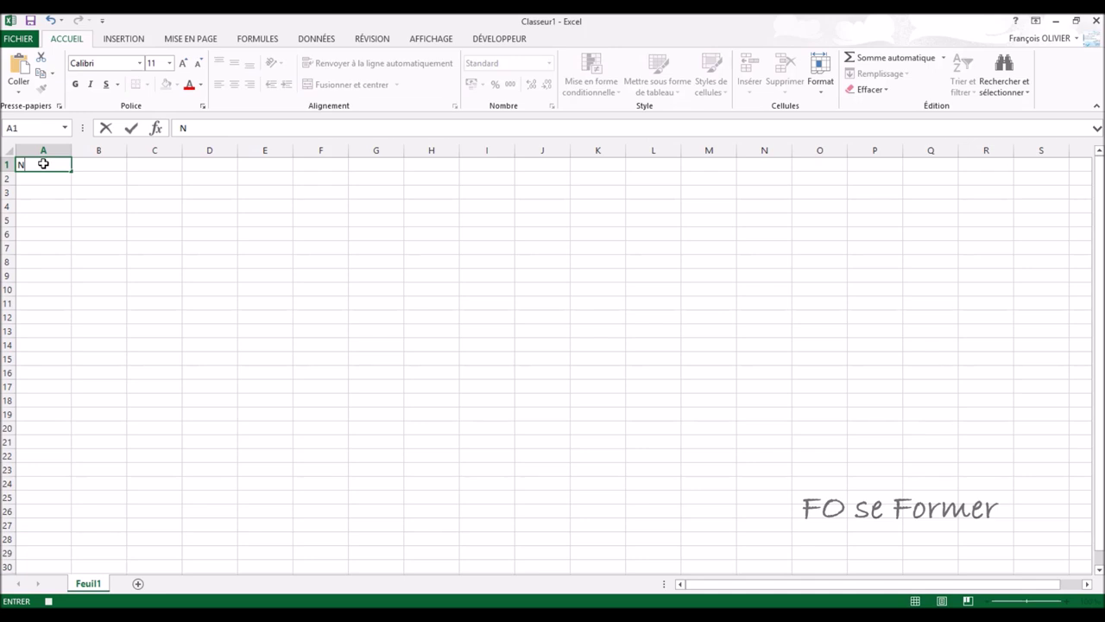
{"action": "type", "text": "° de s"}
{"action": "type", "text": "alarié"}
{"action": "key", "text": "Tab"}
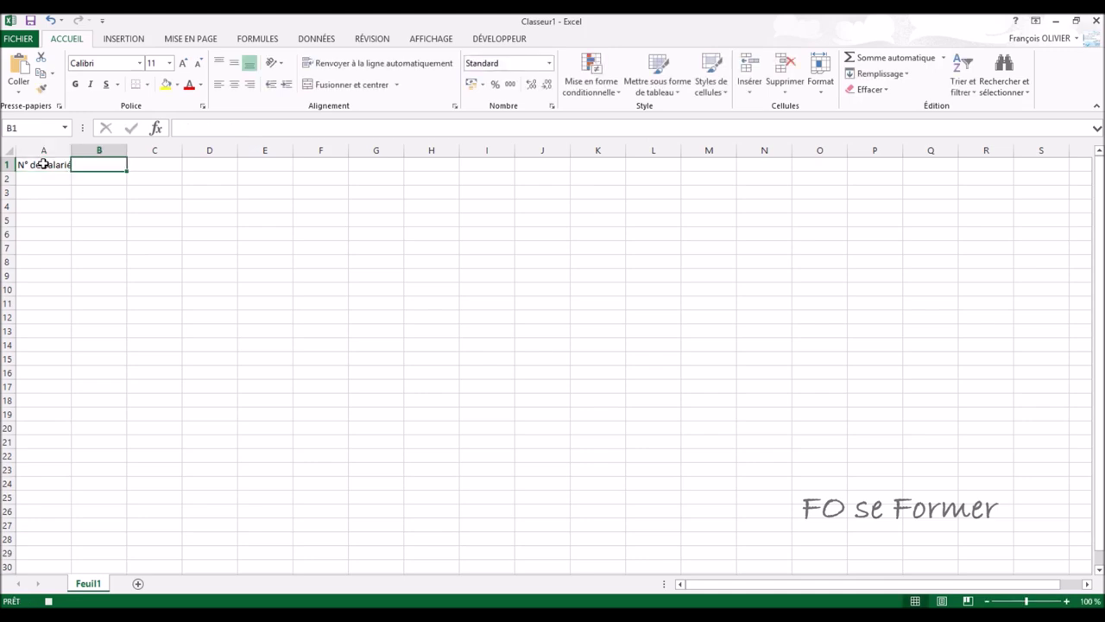
{"action": "type", "text": "Nom"}
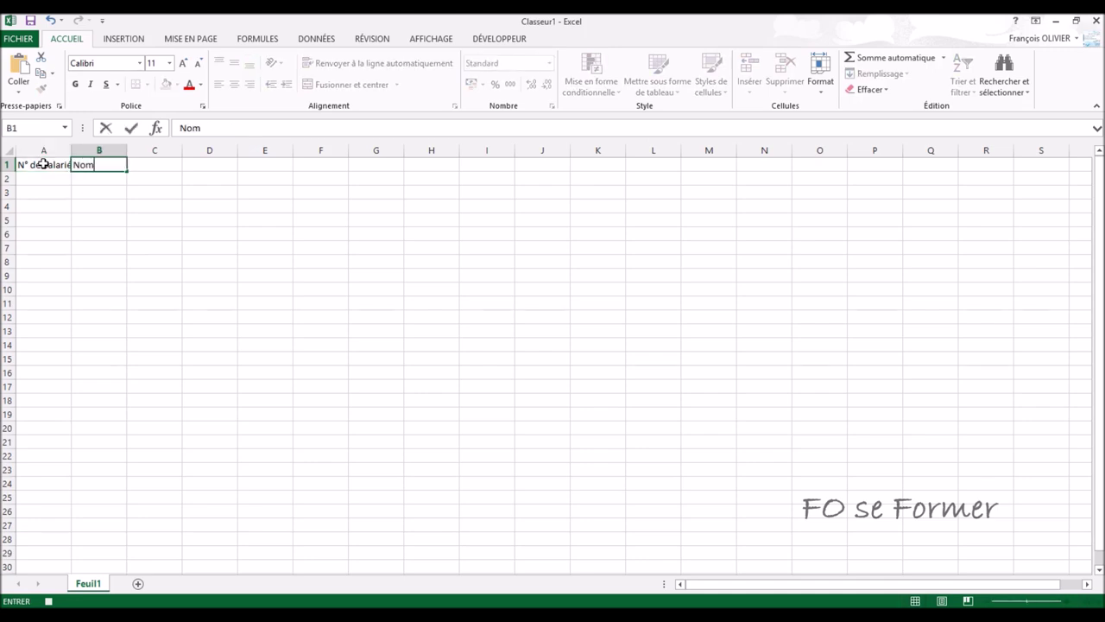
{"action": "key", "text": "Tab"}
{"action": "type", "text": "Prénom"}
{"action": "key", "text": "Tab"}
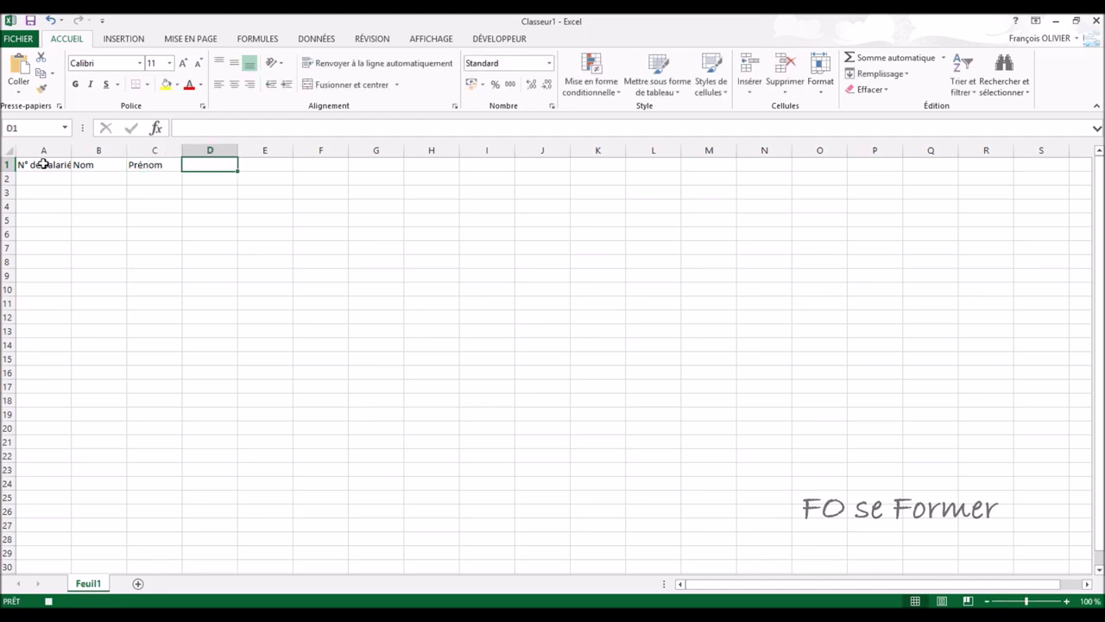
{"action": "type", "text": "Ser"}
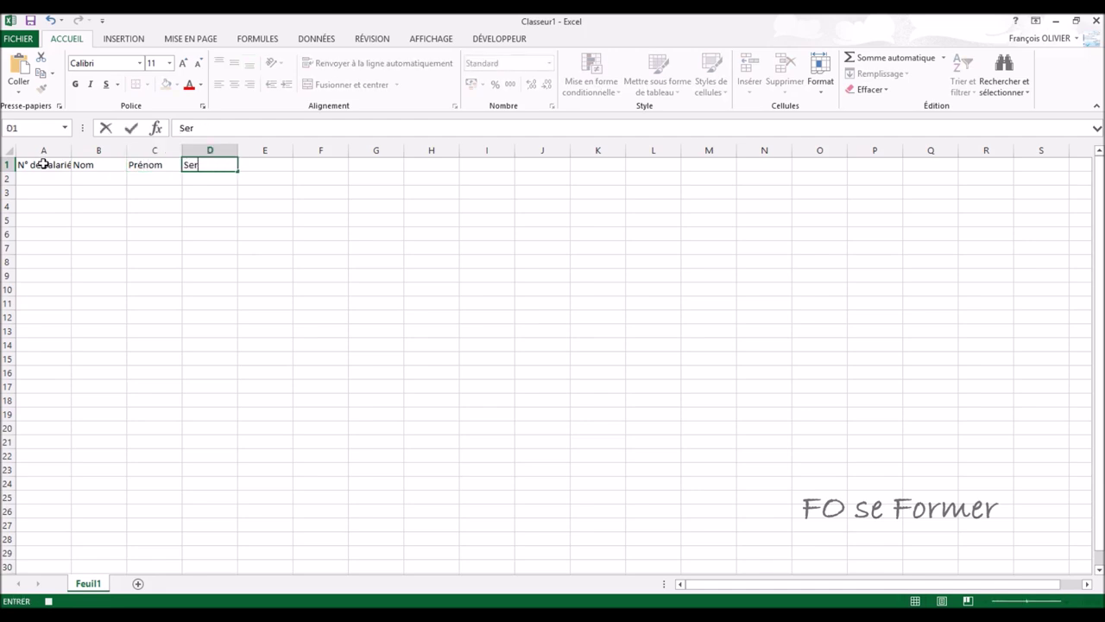
{"action": "type", "text": "vice"}
{"action": "left_click_drag", "start_coordinate": [48, 164], "coordinate": [194, 167]}
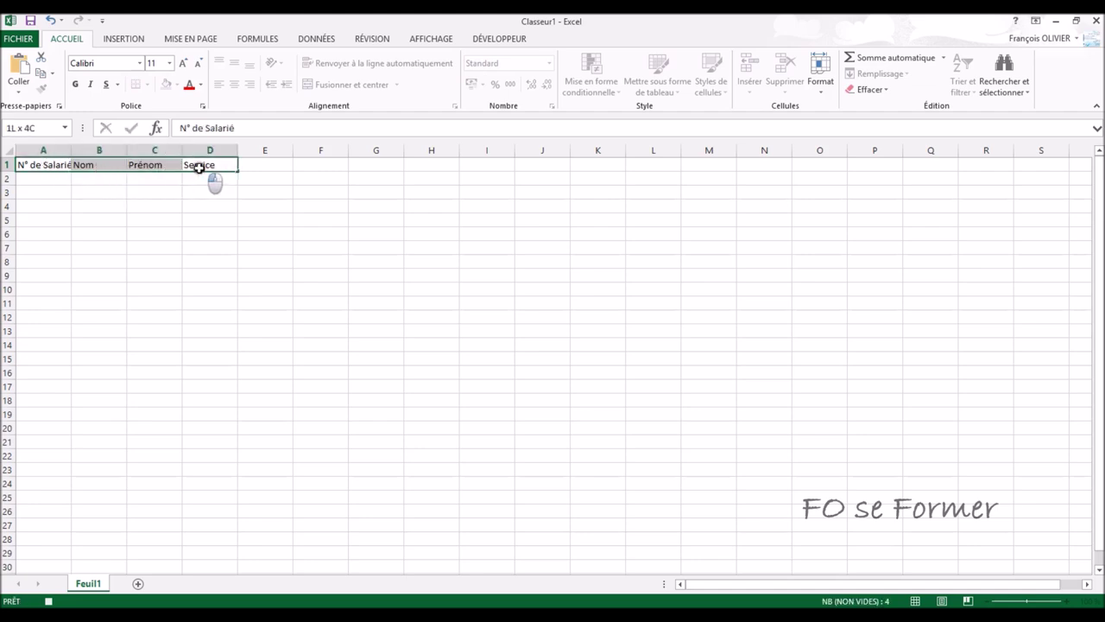
- Make the A1:D1 headers bold, underlined and font size 16
{"action": "left_click_drag", "start_coordinate": [194, 167], "coordinate": [194, 167]}
{"action": "left_click", "coordinate": [74, 85]}
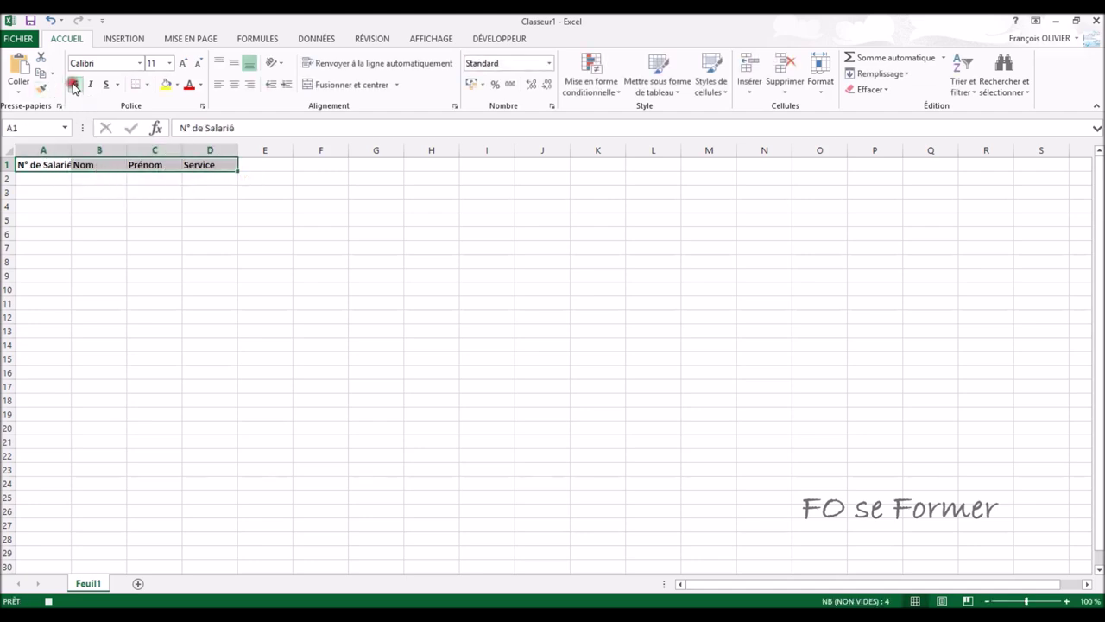
{"action": "left_click", "coordinate": [104, 85]}
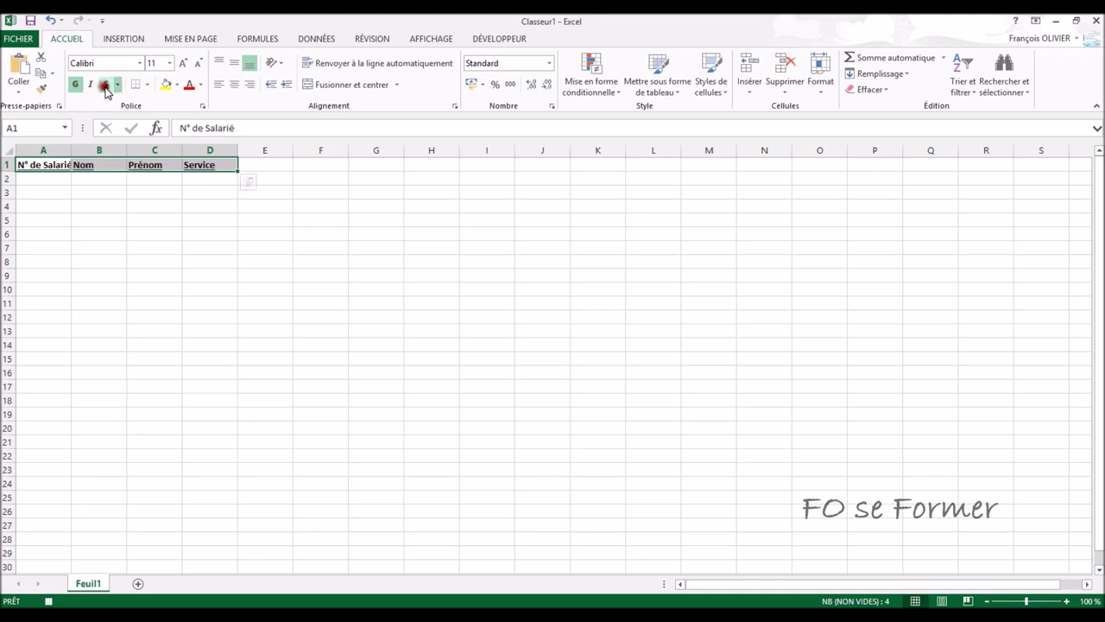
{"action": "left_click", "coordinate": [170, 63]}
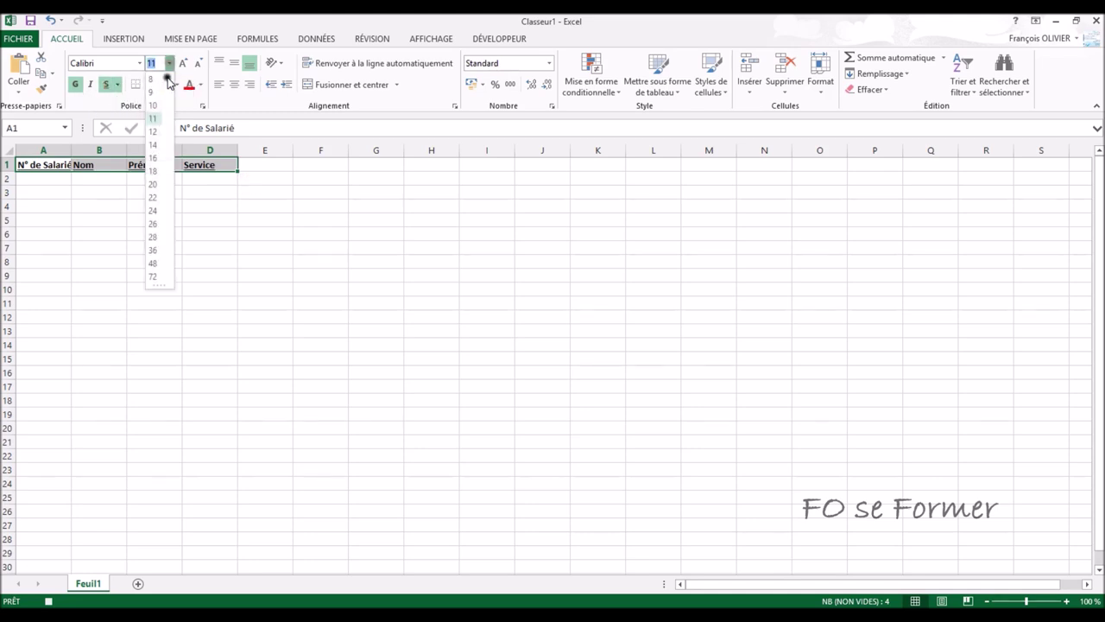
{"action": "left_click", "coordinate": [159, 157]}
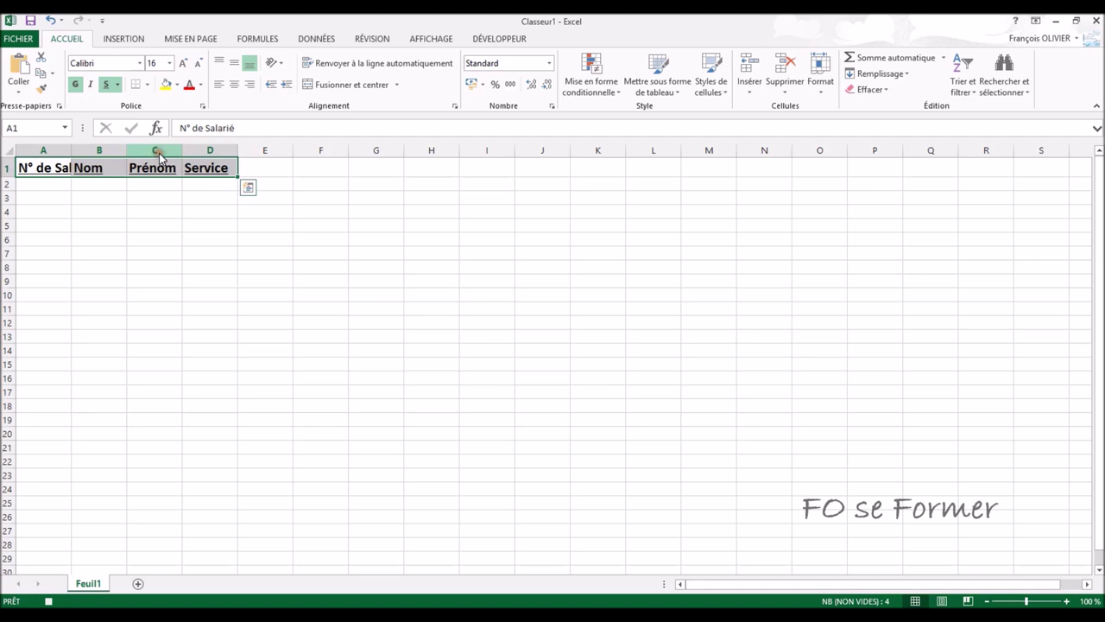
- Autofit column A to its header, select A2, and stop the recording
{"action": "double_click", "coordinate": [71, 150]}
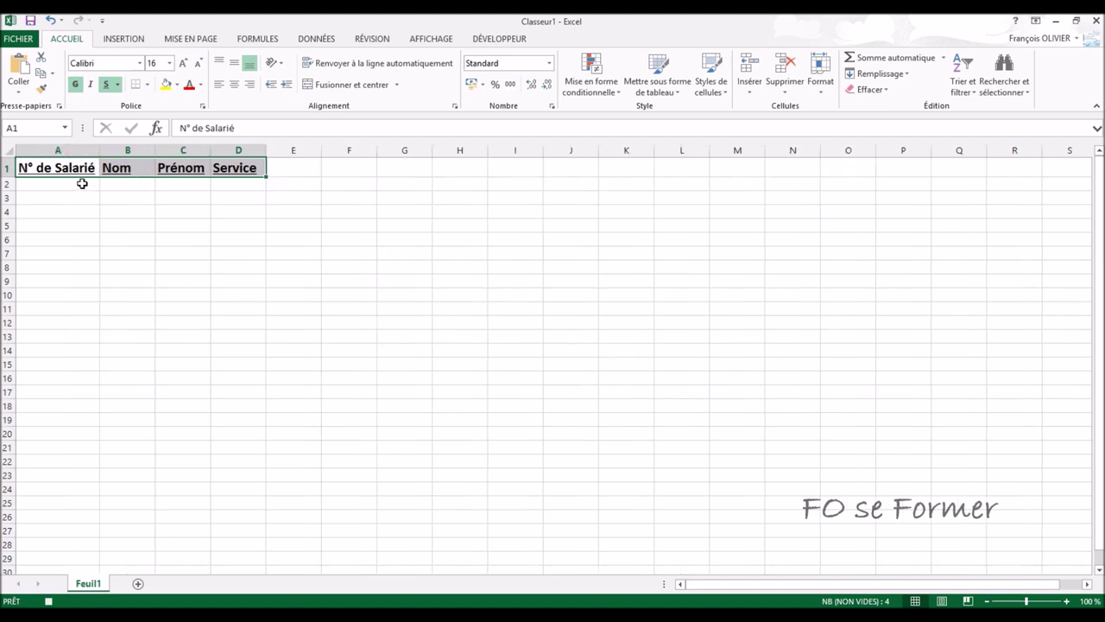
{"action": "left_click", "coordinate": [82, 183]}
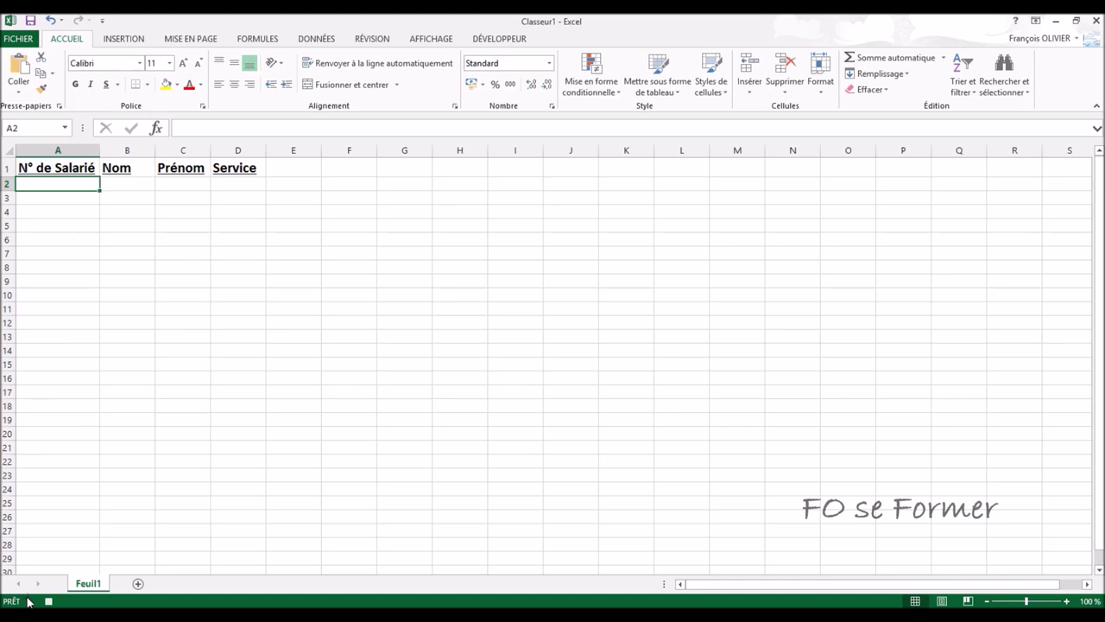
{"action": "left_click", "coordinate": [53, 602]}
- Stop the macro recording with Arrêter l'enregistrement from the Macros menu
{"action": "left_click", "coordinate": [436, 39]}
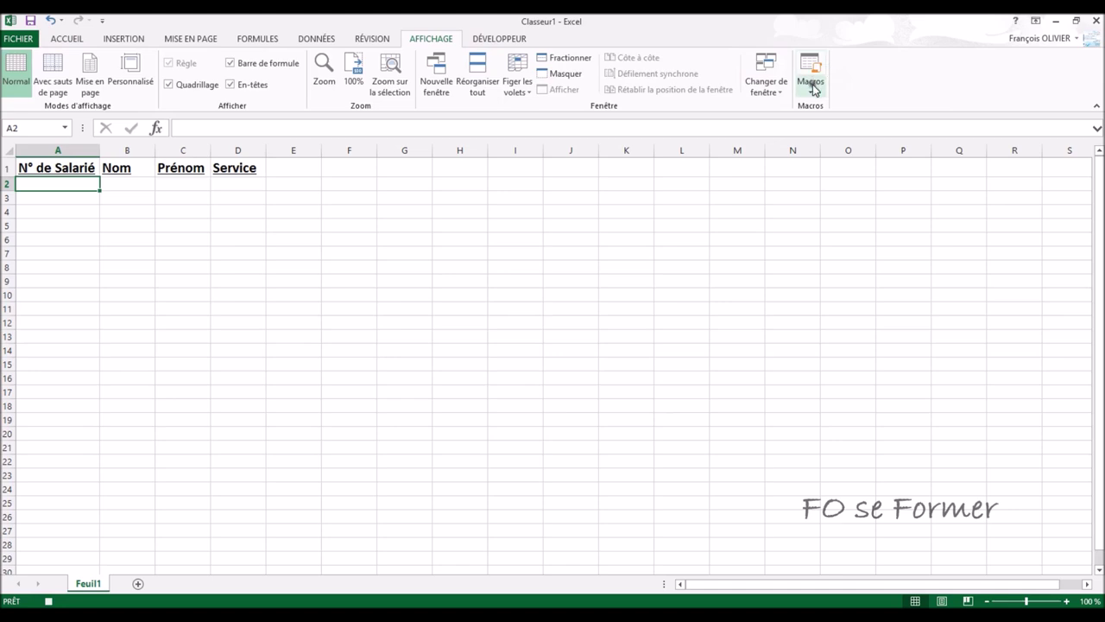
{"action": "left_click", "coordinate": [813, 91]}
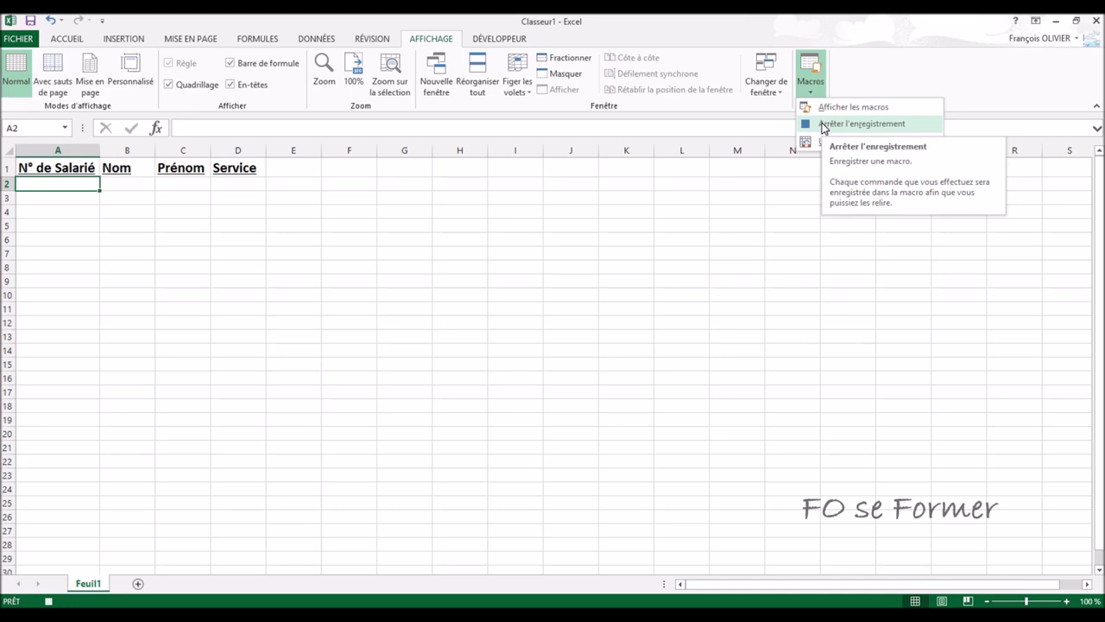
{"action": "left_click", "coordinate": [824, 124]}
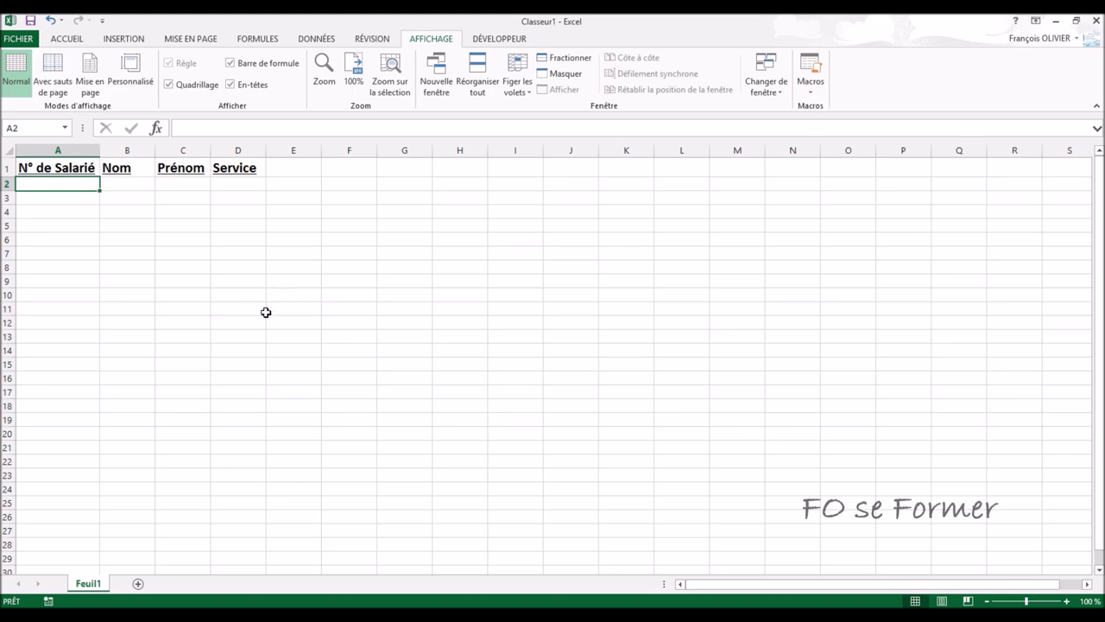
- Insert a new blank sheet, Feuil2, into the workbook
{"action": "left_click", "coordinate": [140, 582]}
{"action": "left_click", "coordinate": [140, 583]}
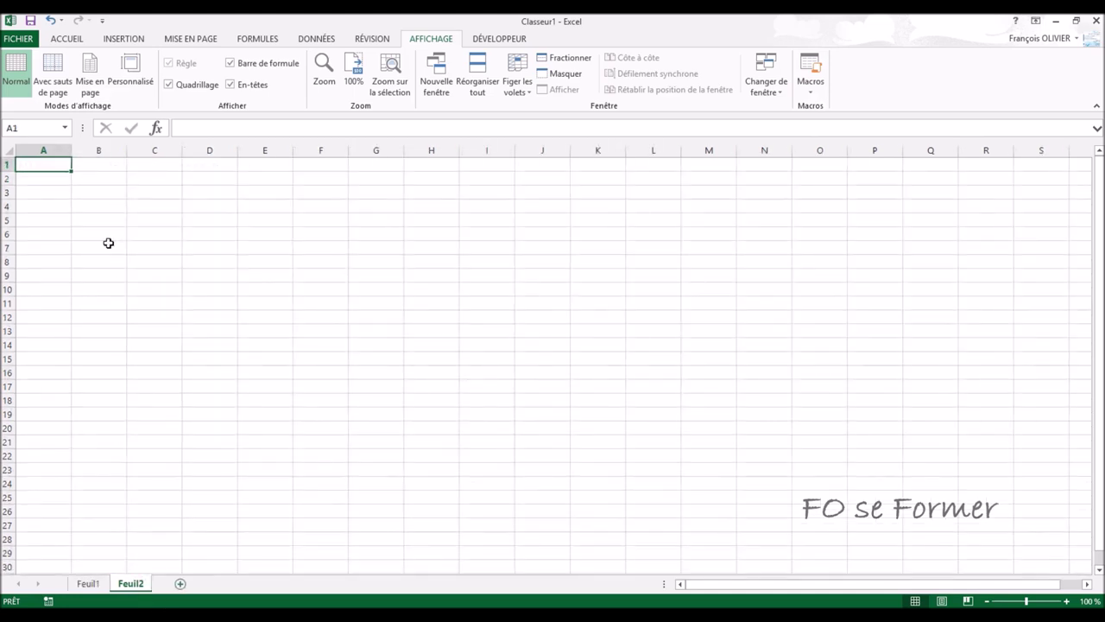
{"action": "left_click", "coordinate": [431, 25]}
- Show the macro list, select Tableau, and set Macros dans to Tous les classeurs ouverts
{"action": "left_click", "coordinate": [816, 79]}
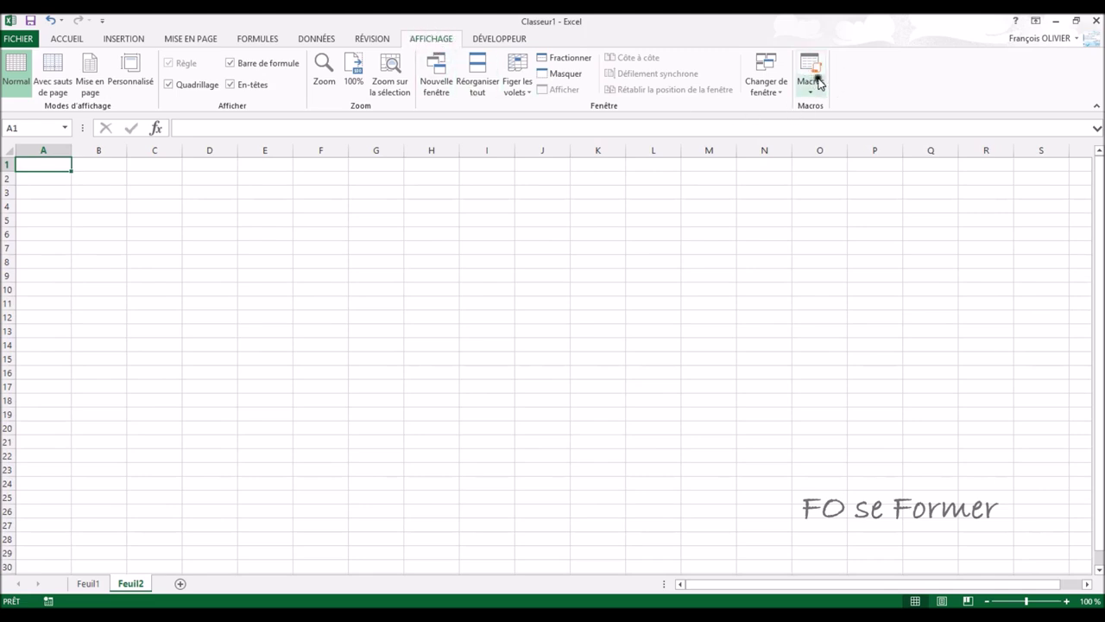
{"action": "left_click", "coordinate": [819, 92]}
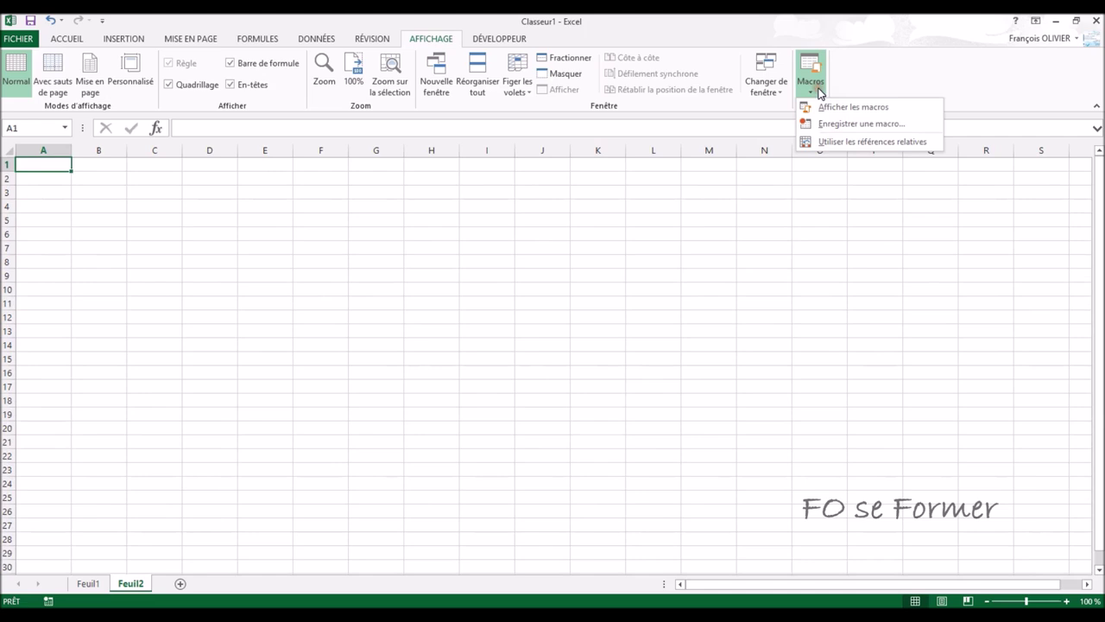
{"action": "left_click", "coordinate": [824, 107]}
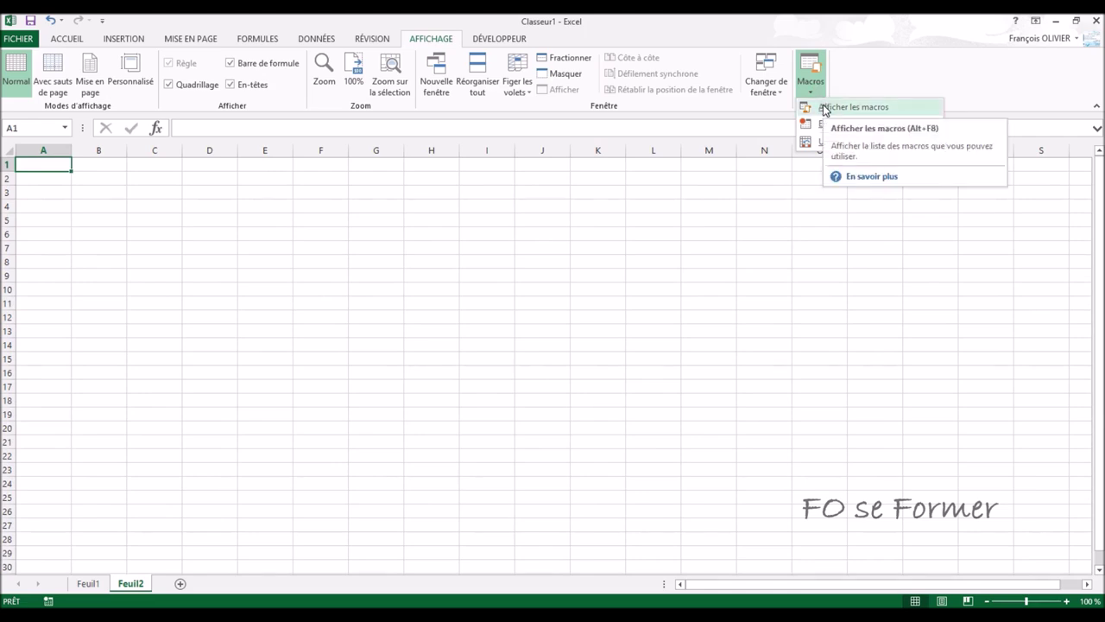
{"action": "left_click", "coordinate": [825, 107]}
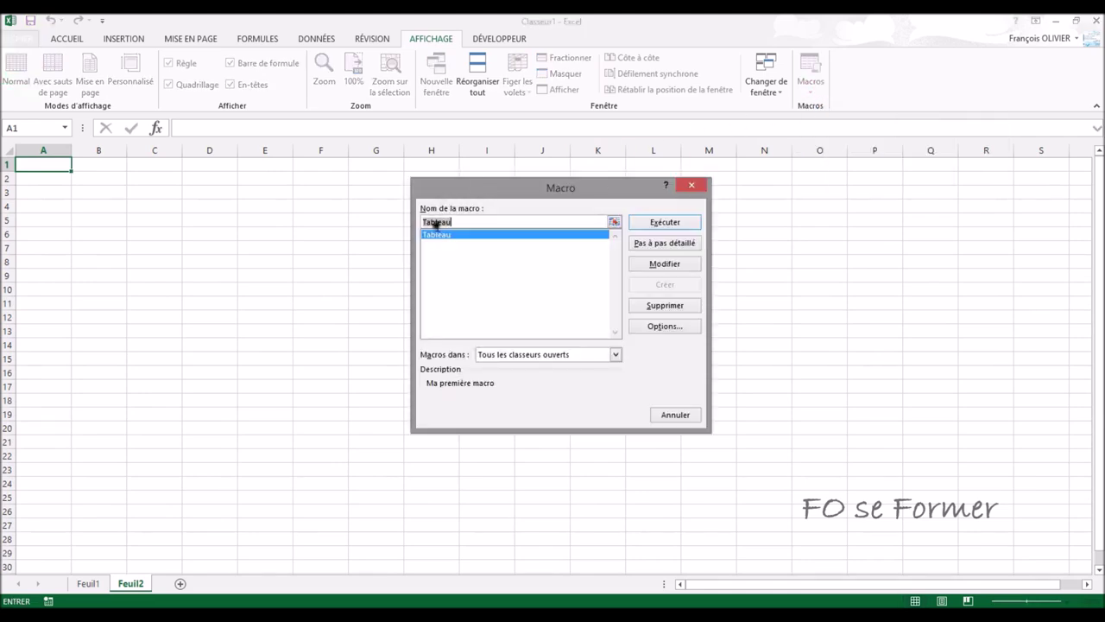
{"action": "left_click", "coordinate": [456, 236]}
{"action": "left_click", "coordinate": [477, 353]}
{"action": "left_click", "coordinate": [617, 357]}
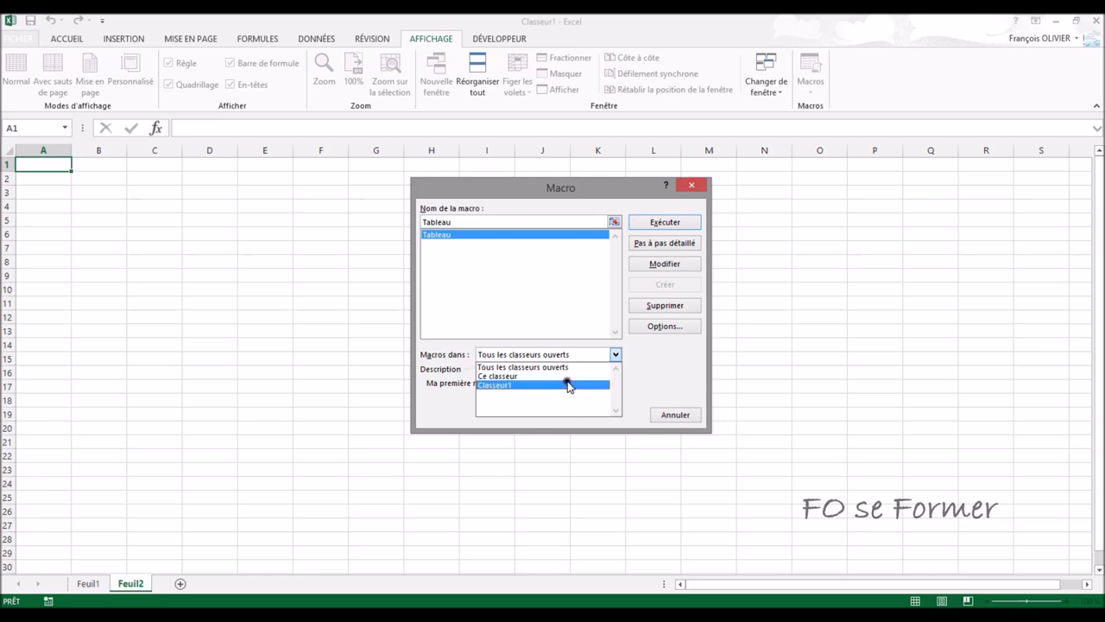
{"action": "left_click", "coordinate": [568, 369]}
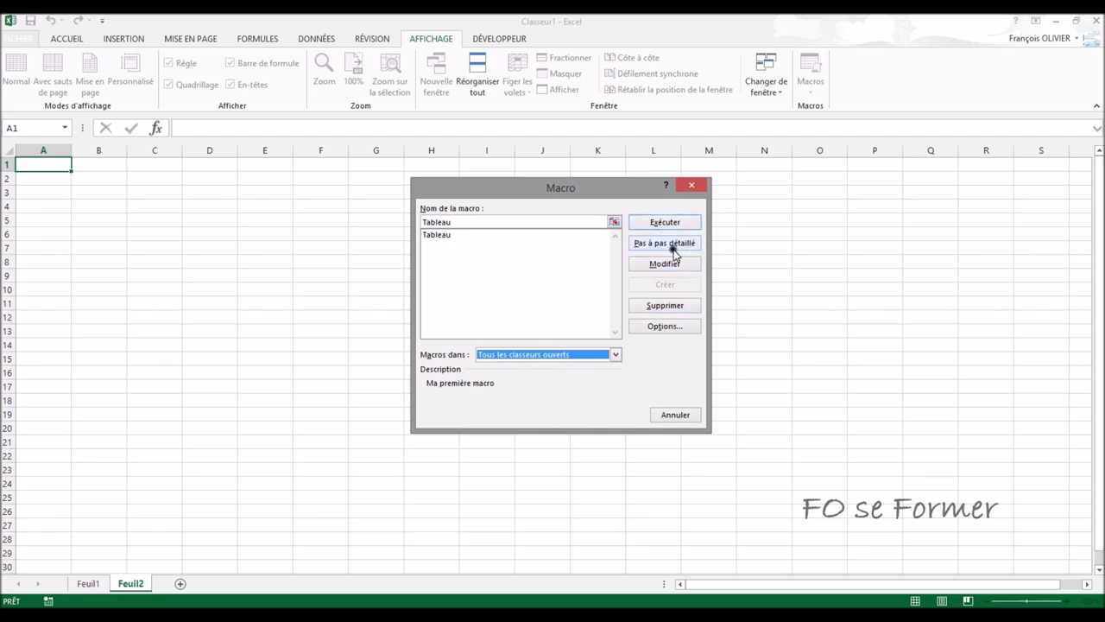
- Check Tableau's options without changes, then run the macro on Feuil2
{"action": "left_click", "coordinate": [666, 326]}
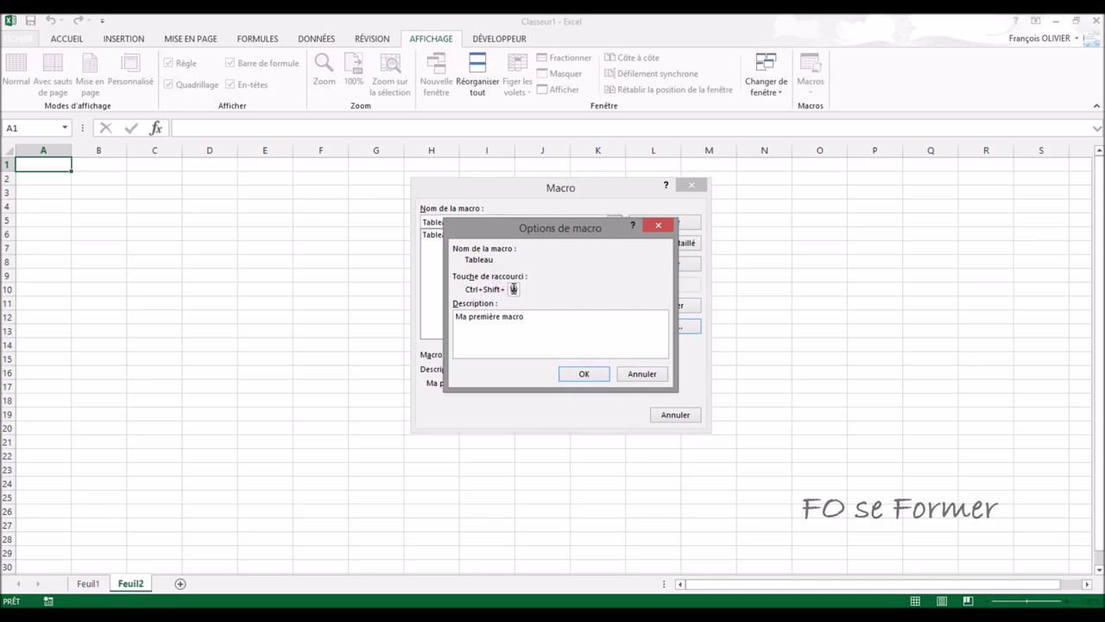
{"action": "left_click", "coordinate": [585, 377]}
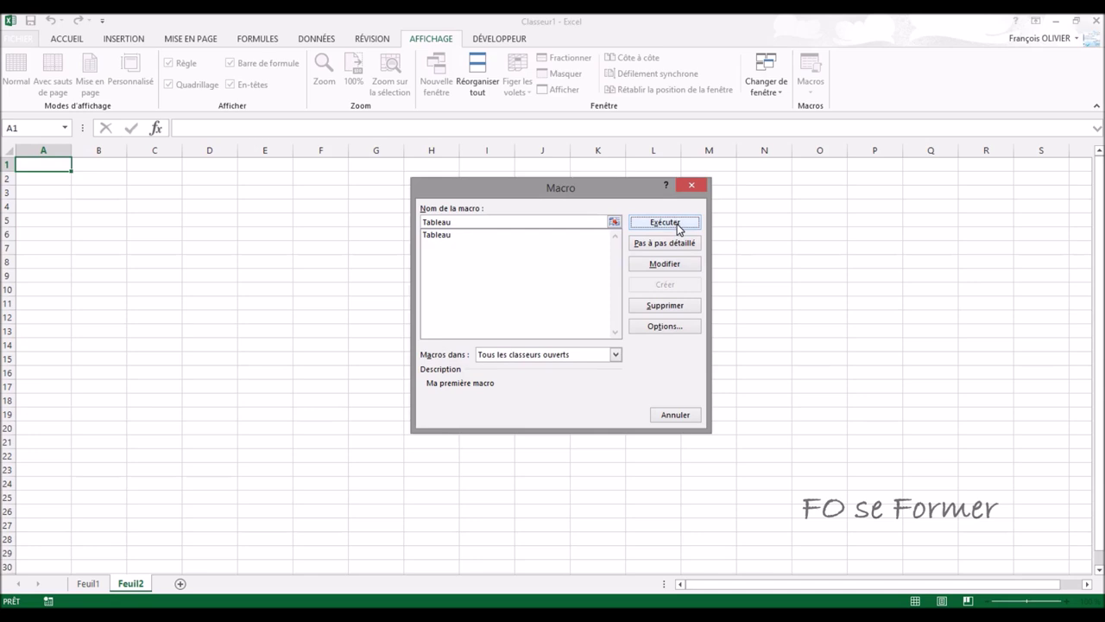
{"action": "left_click", "coordinate": [677, 226]}
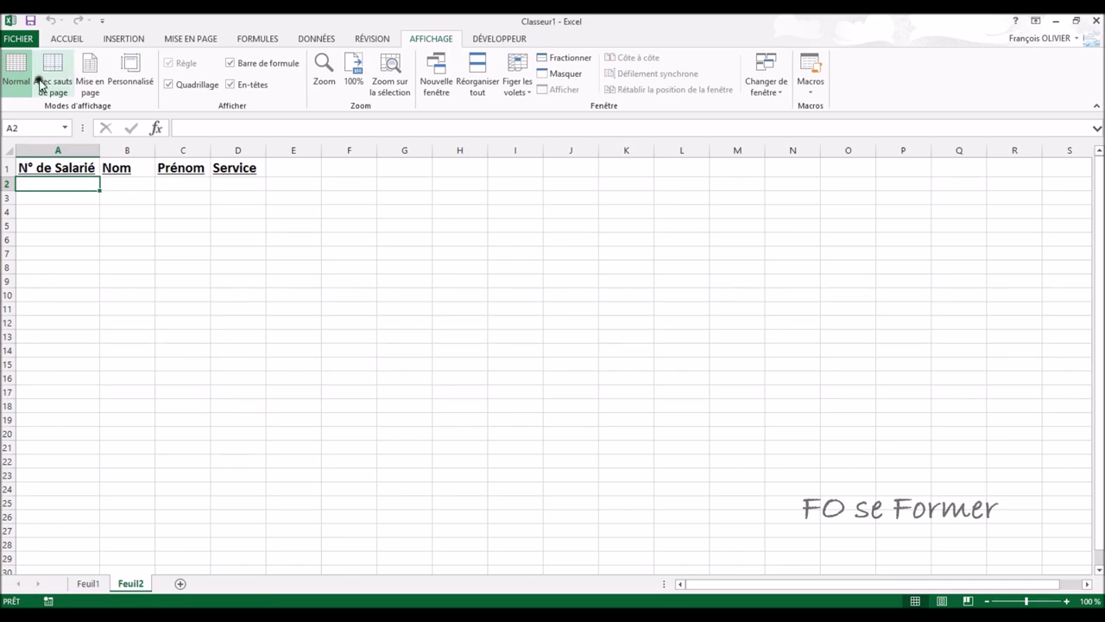
- Save the workbook as Classeur1 in the VBA folder, answering Non to the macro warning
{"action": "left_click", "coordinate": [30, 23]}
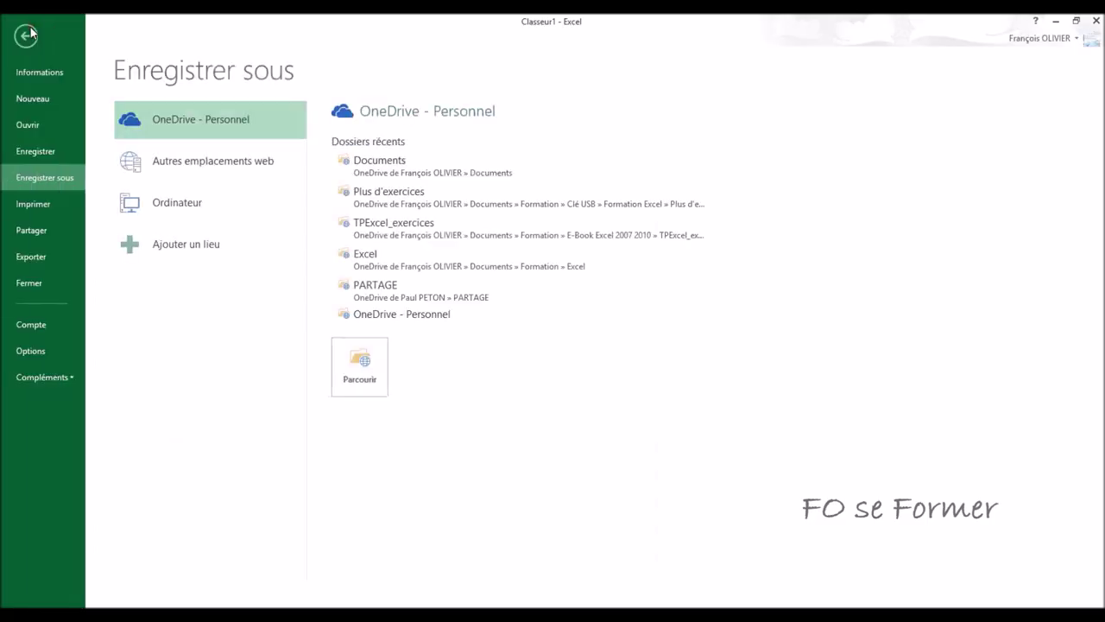
{"action": "left_click", "coordinate": [188, 217]}
{"action": "left_click", "coordinate": [372, 168]}
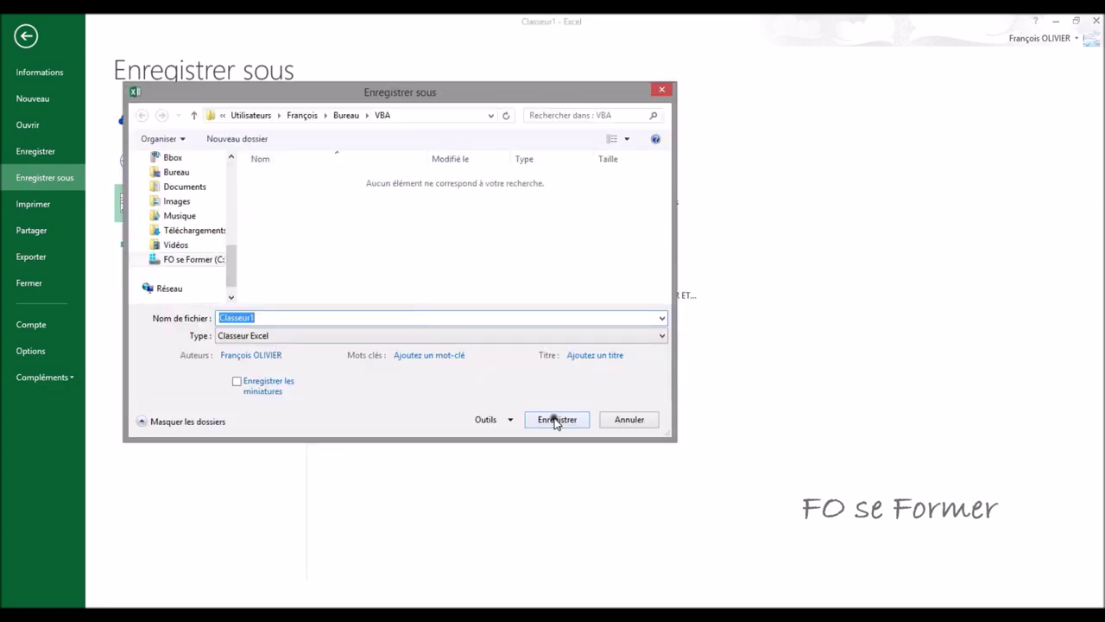
{"action": "left_click", "coordinate": [556, 419]}
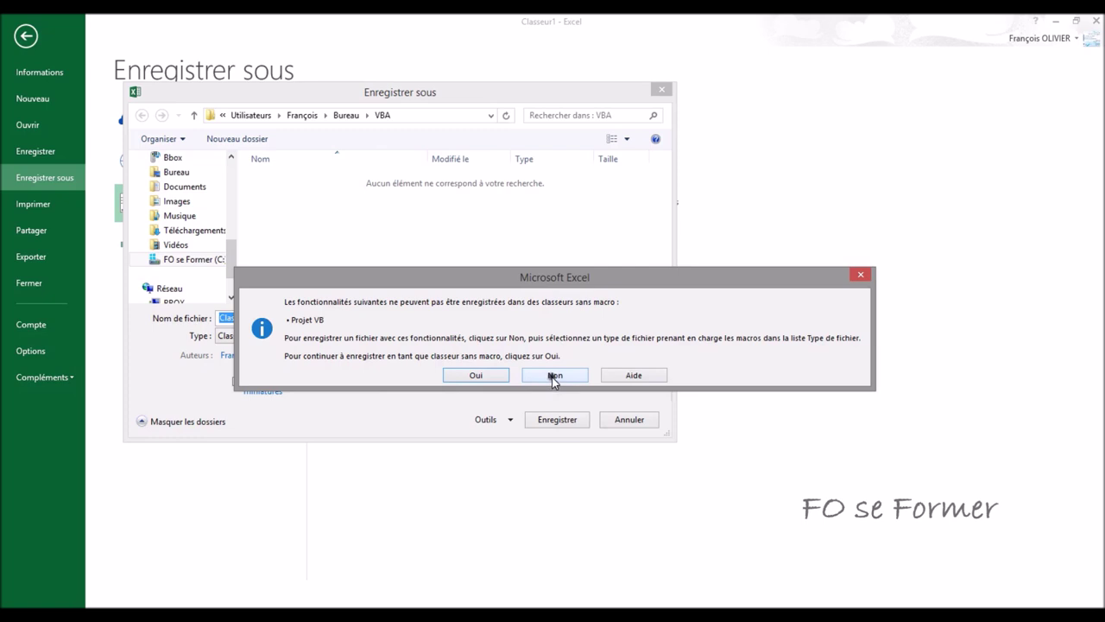
{"action": "left_click", "coordinate": [553, 378]}
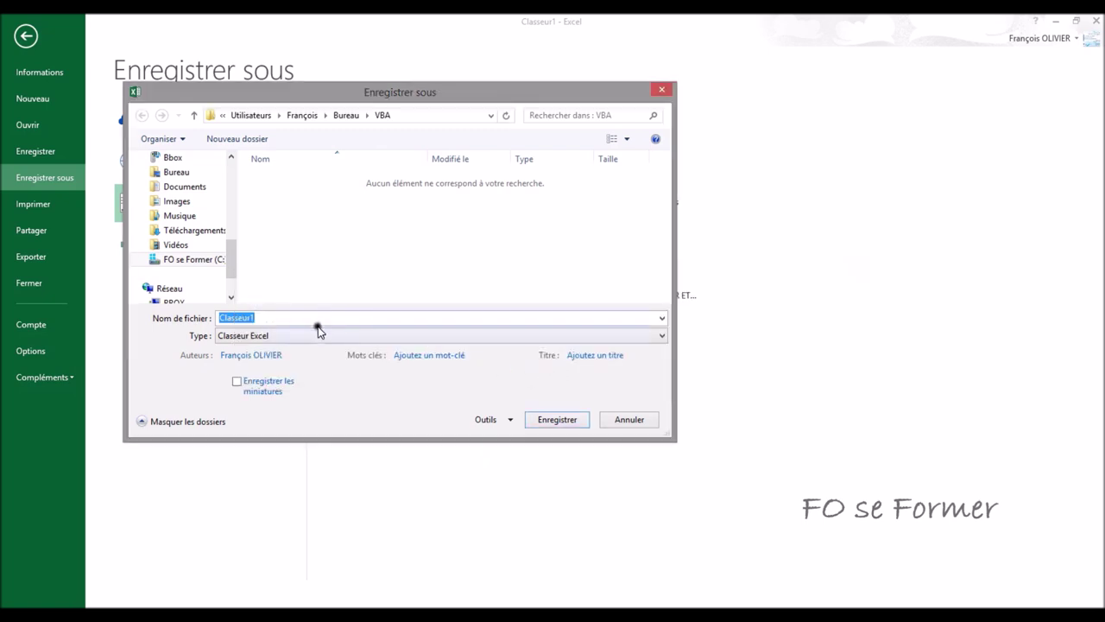
- Set the file type to Classeur Excel (prenant en charge les macros) and save it
{"action": "left_click", "coordinate": [278, 336]}
{"action": "left_click", "coordinate": [281, 335]}
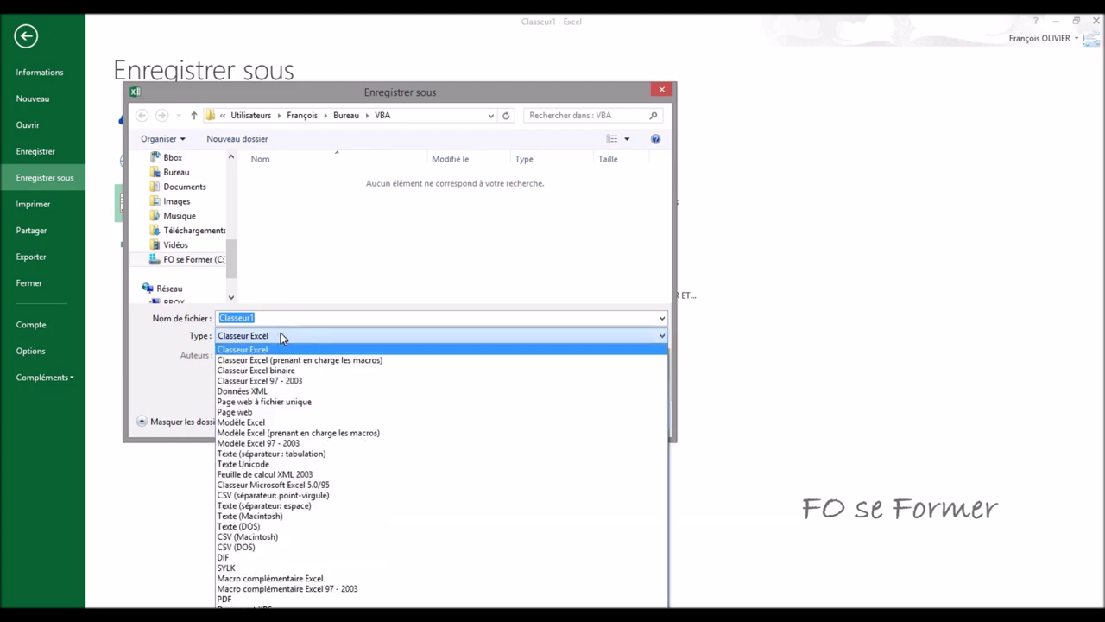
{"action": "left_click", "coordinate": [283, 359]}
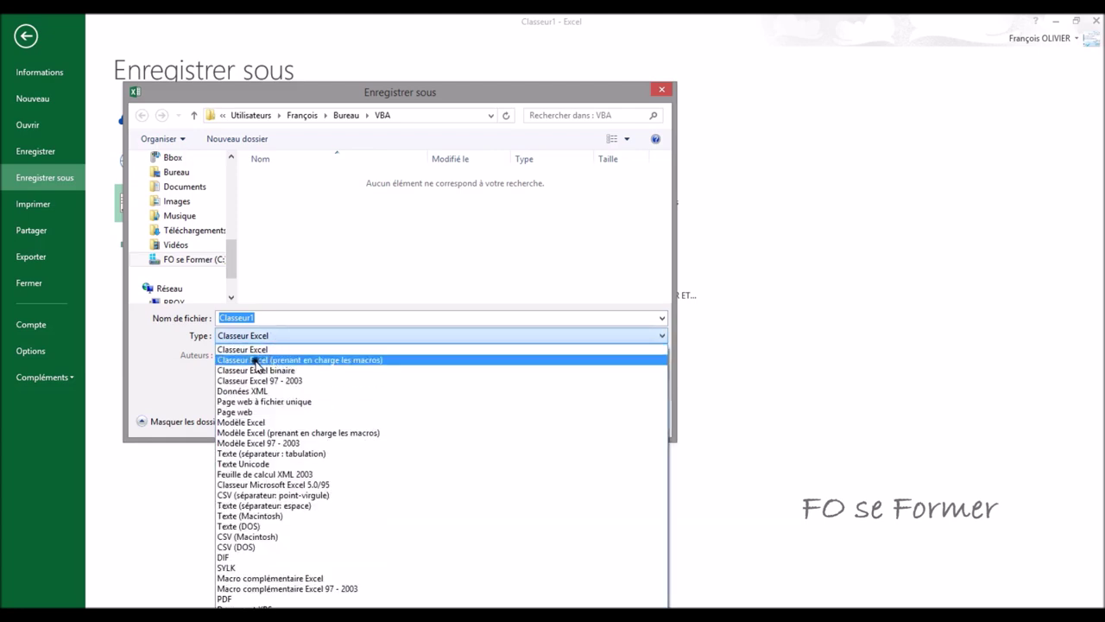
{"action": "left_click", "coordinate": [325, 366]}
{"action": "left_click", "coordinate": [550, 418]}
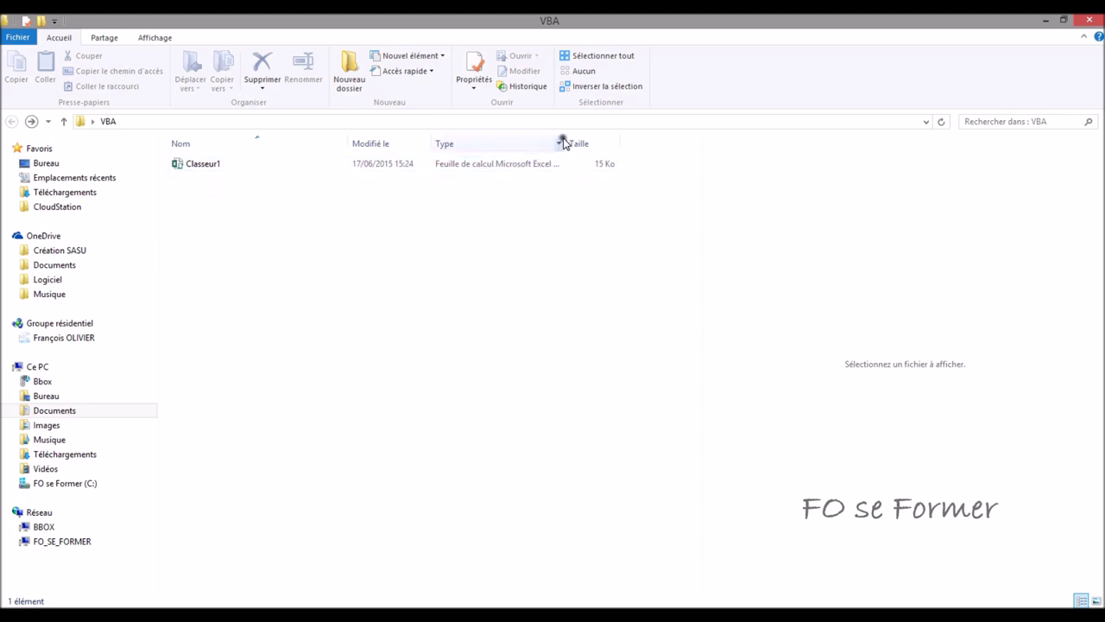
- Widen File Explorer's Type column and open Classeur1 from the VBA folder
{"action": "left_click_drag", "start_coordinate": [566, 138], "coordinate": [603, 138]}
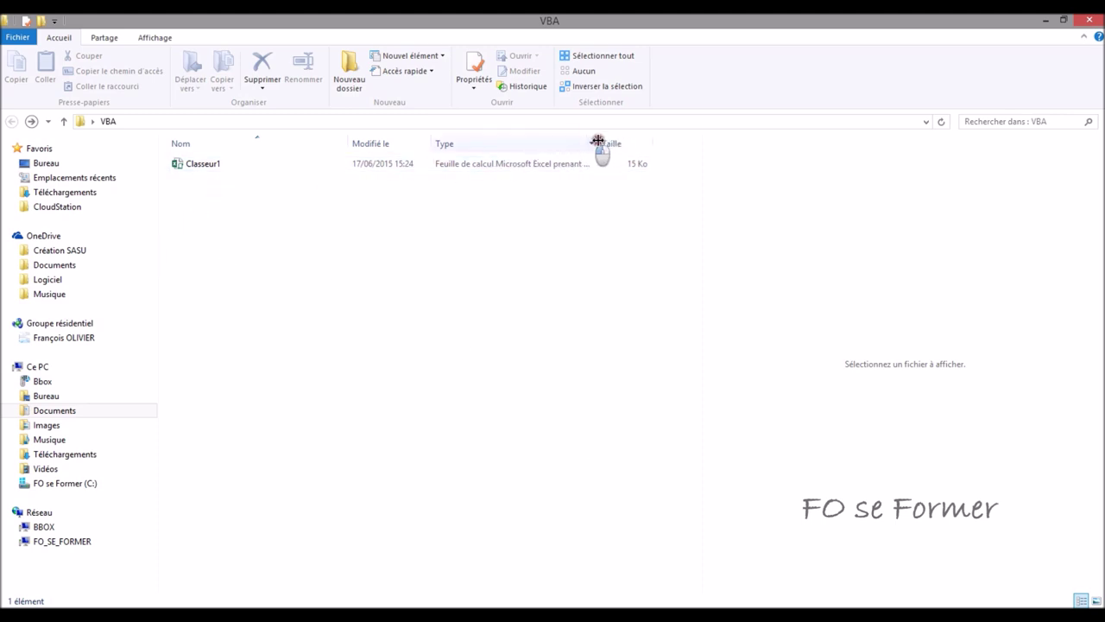
{"action": "left_click", "coordinate": [549, 166]}
{"action": "double_click", "coordinate": [245, 169]}
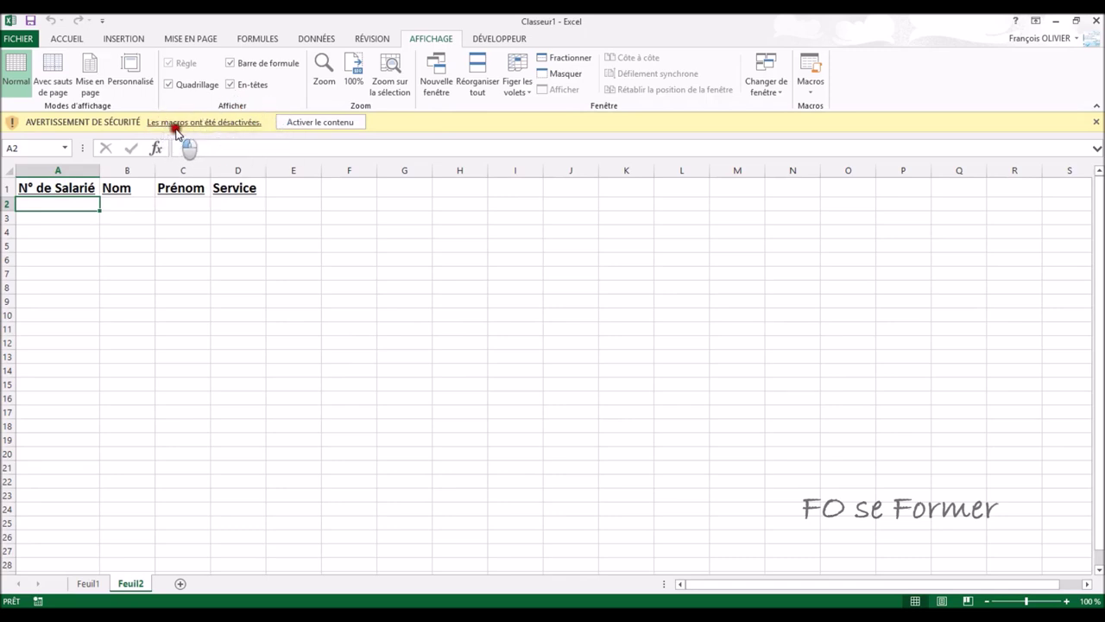
- Enable the disabled macros in the reopened Classeur1 from the security warning bar
{"action": "left_click", "coordinate": [311, 123]}
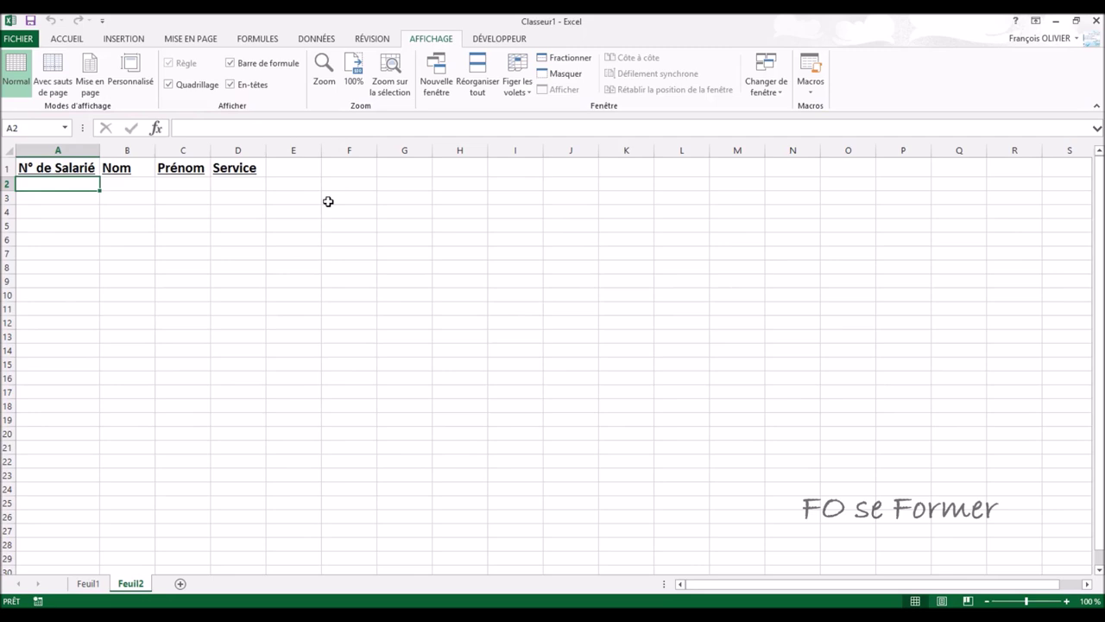